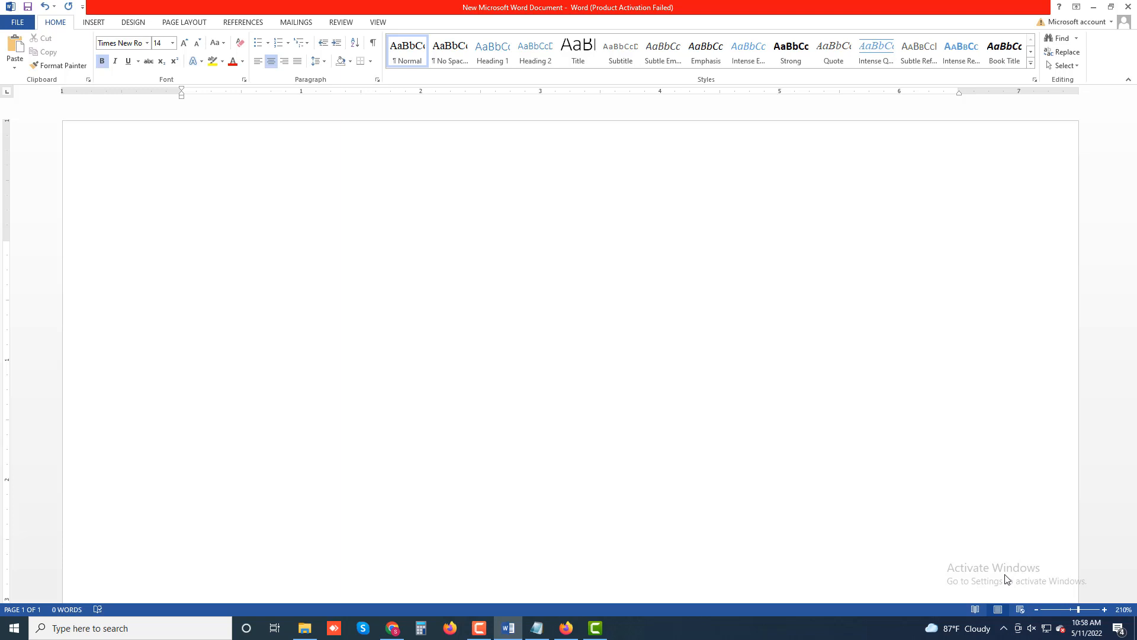
Enter the centred bold title "Save Images From Google Docs Using Google Keep -Part 01" and start a new line below it.
type("Save Images")
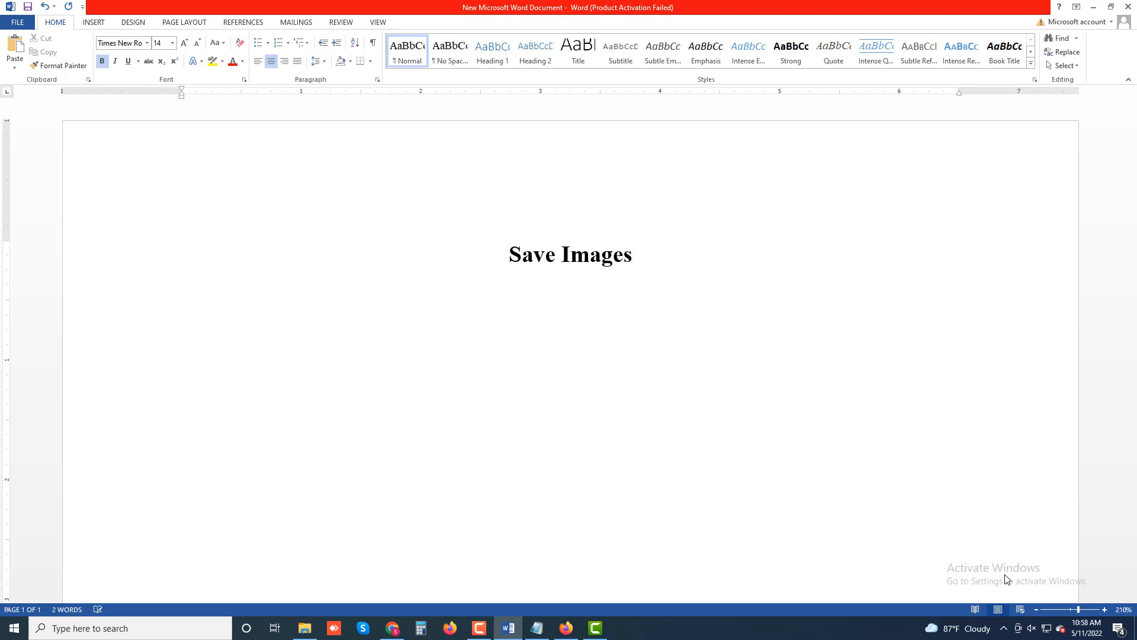
type(" Fro")
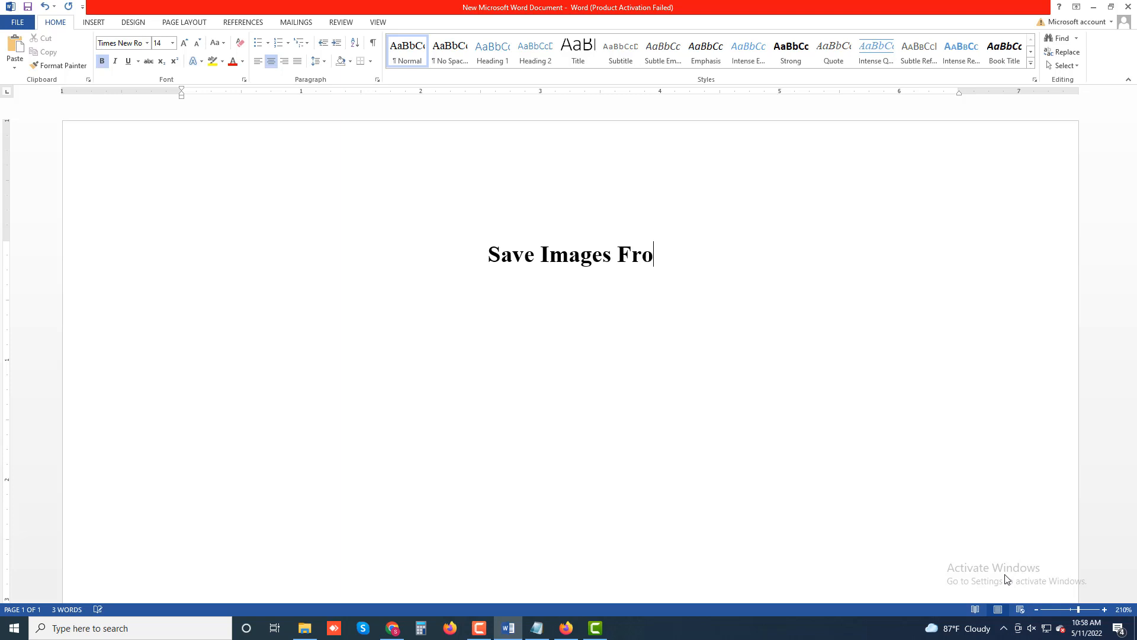
type("m Goo")
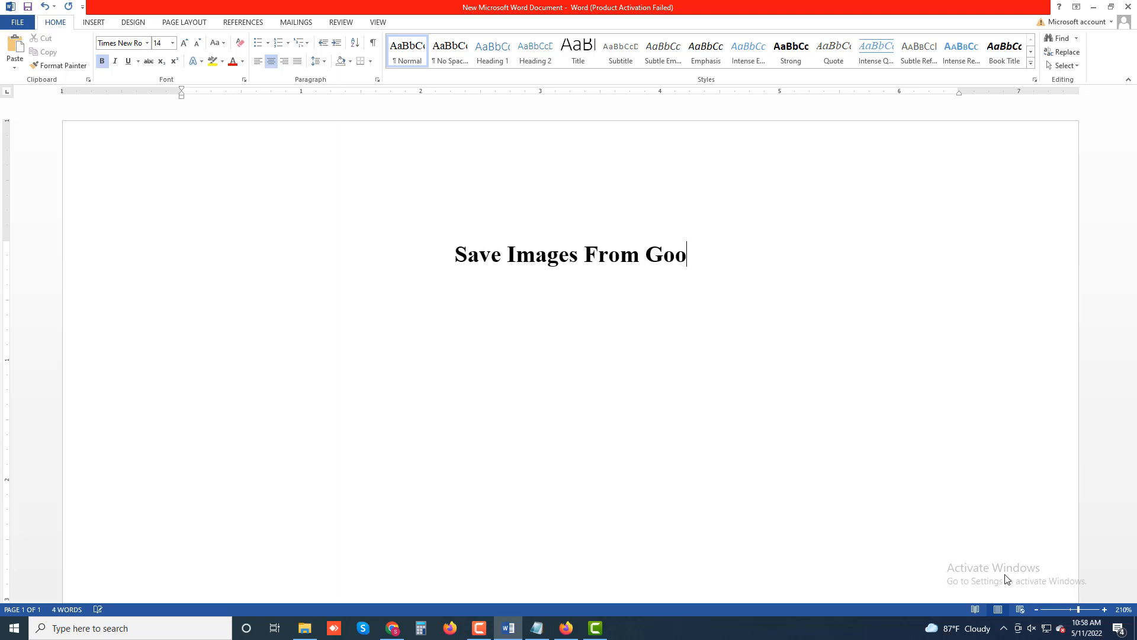
type("gle Docs ")
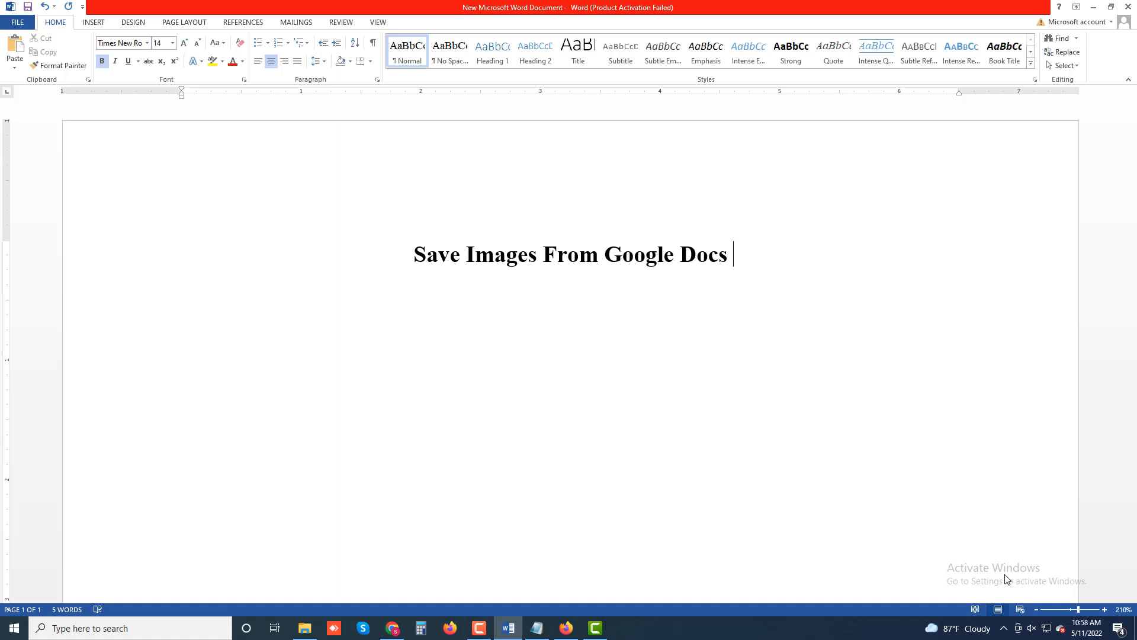
type("Usi")
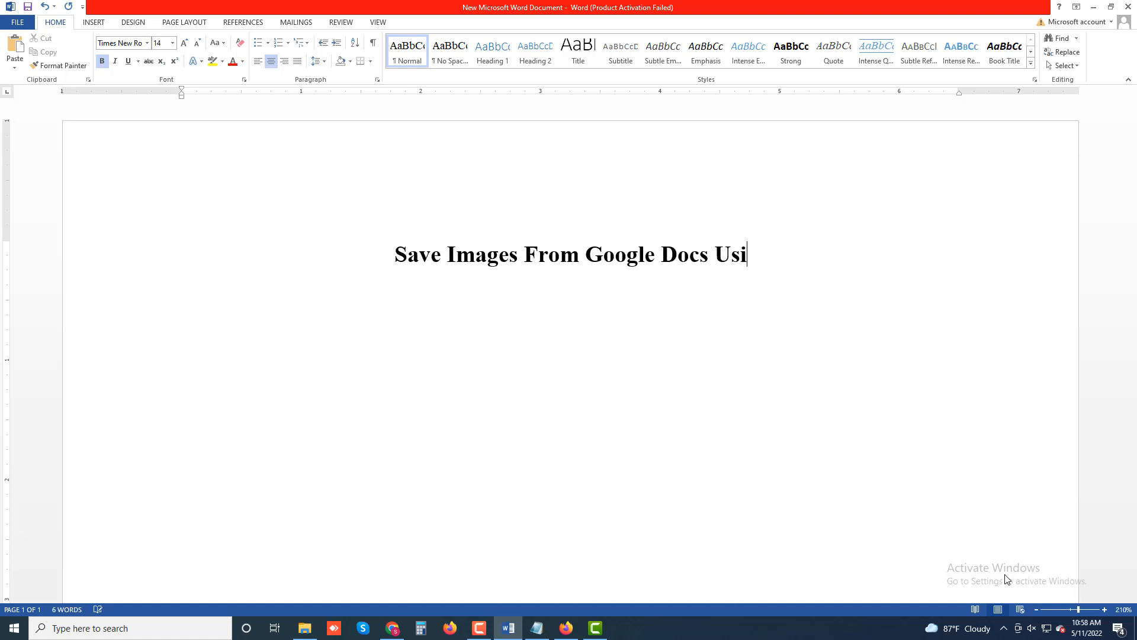
type("ng Go")
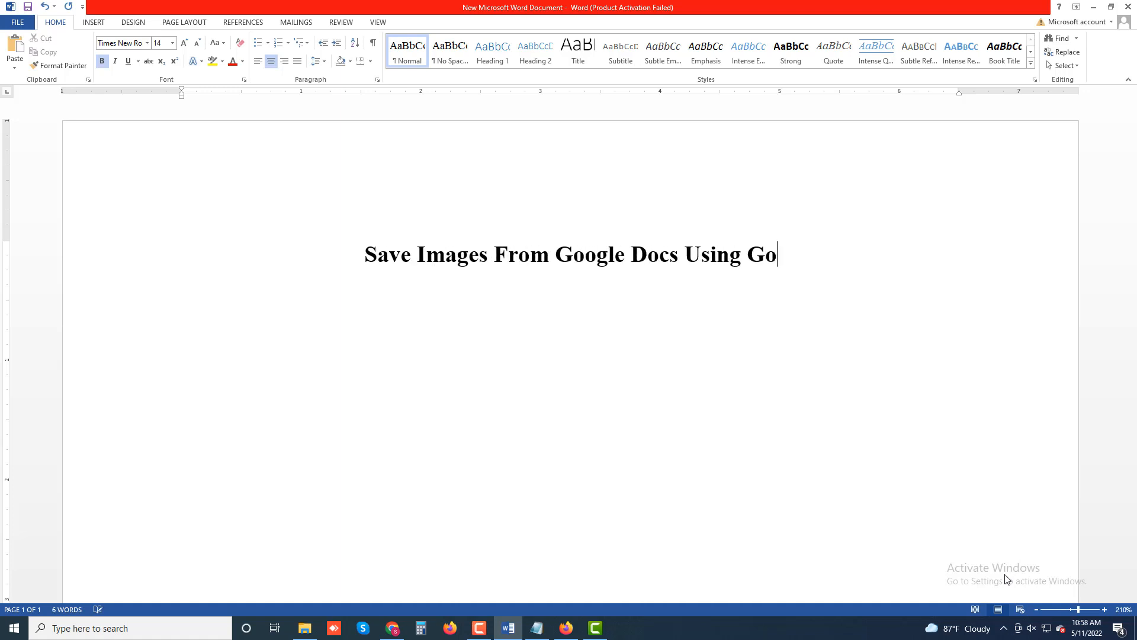
type("ogle K")
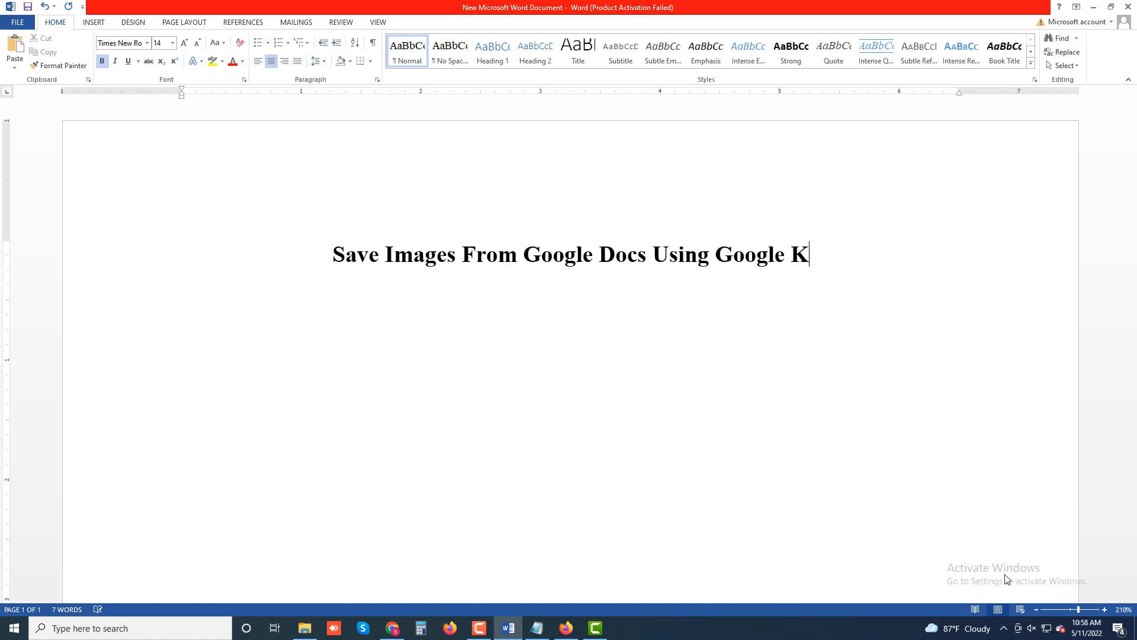
type("eep -Part ")
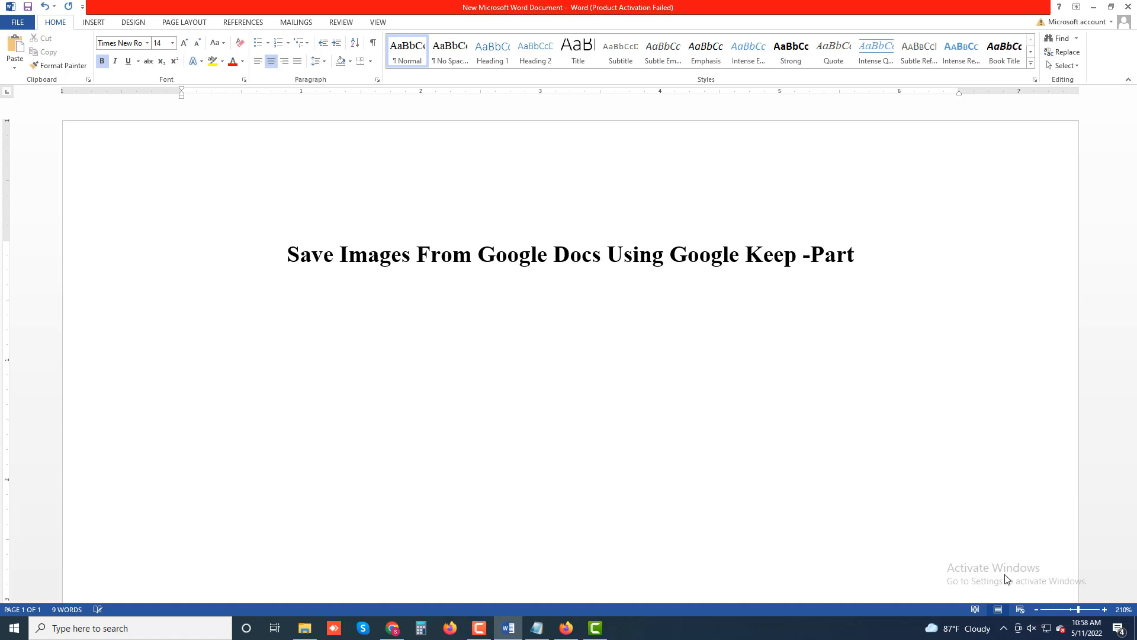
type("01")
key("Return")
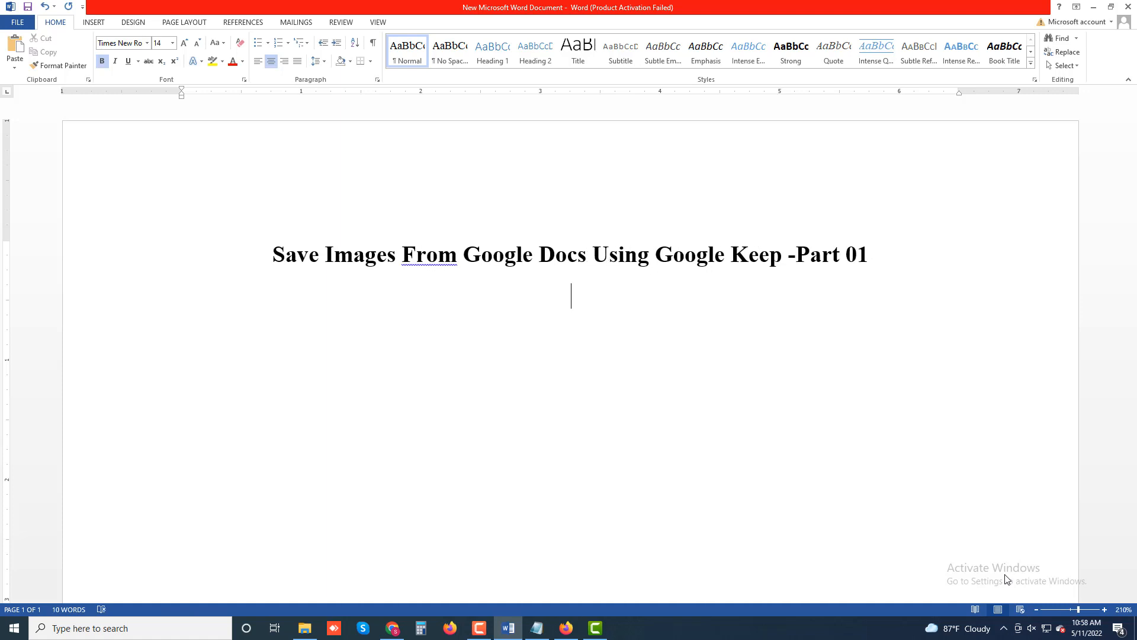
Start a justified, non-bold paragraph below the title: "Google Keep is one of the many Google Add-ons integrated into Google Docs.".
key("ctrl+j")
key("ctrl+b")
type("Goog")
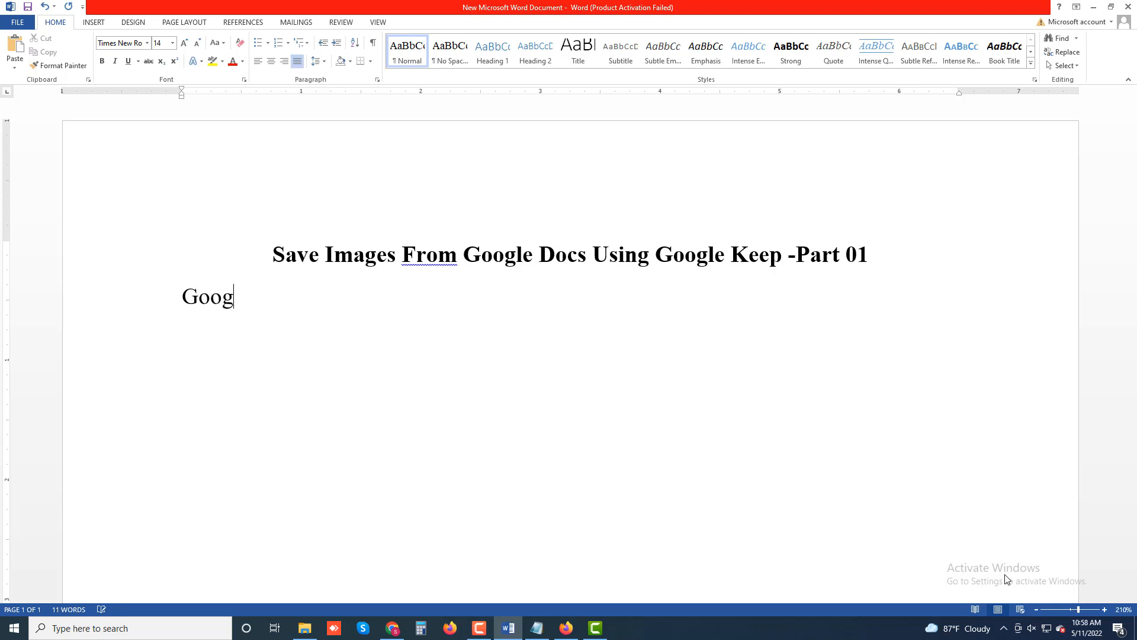
type("le Keep i")
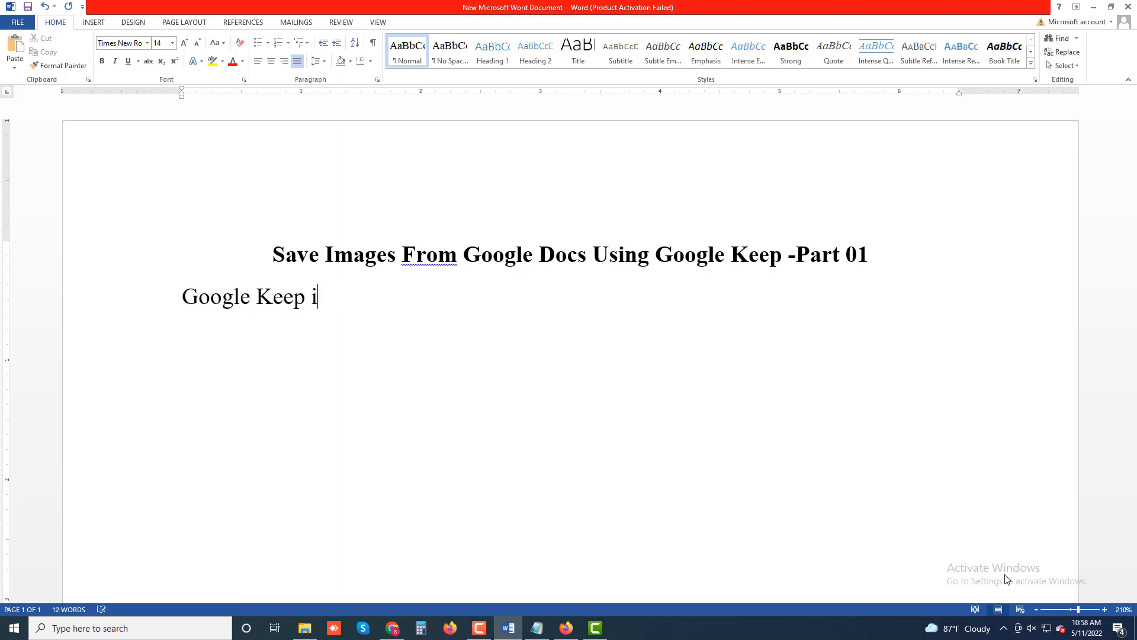
type("s one of the")
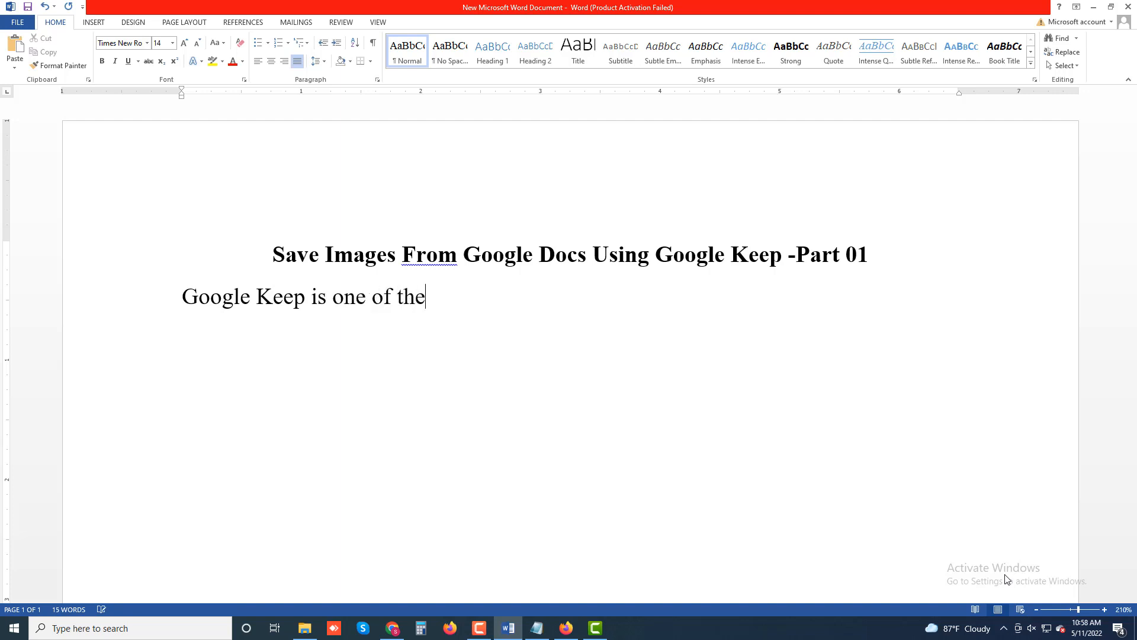
type(" many")
type(" Googl")
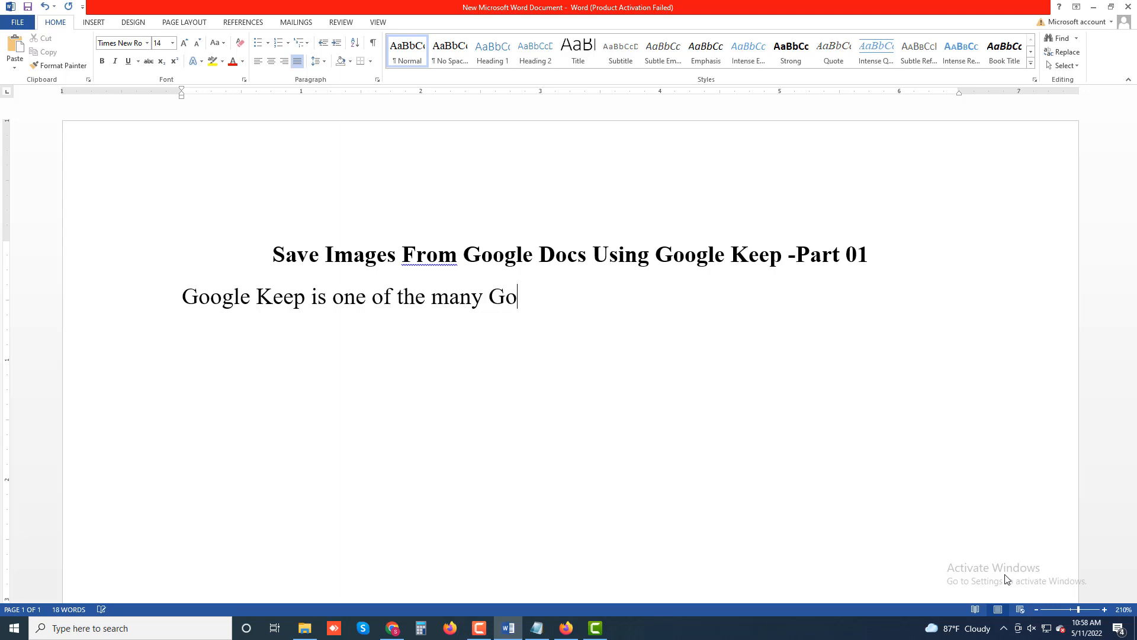
type("e Add-ons")
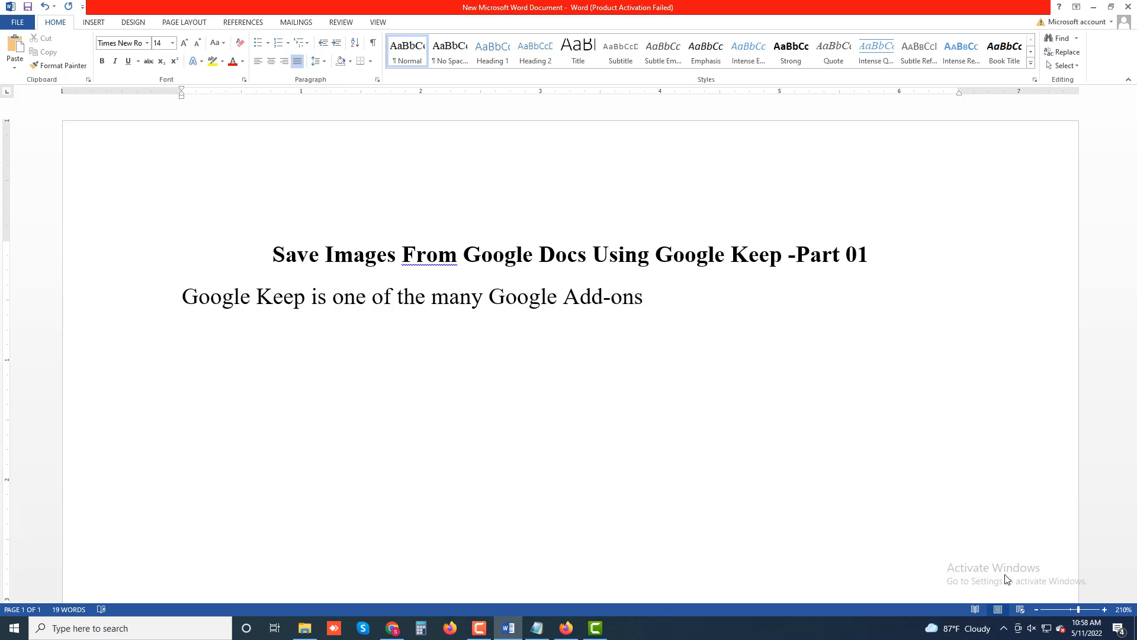
type(" integrated int")
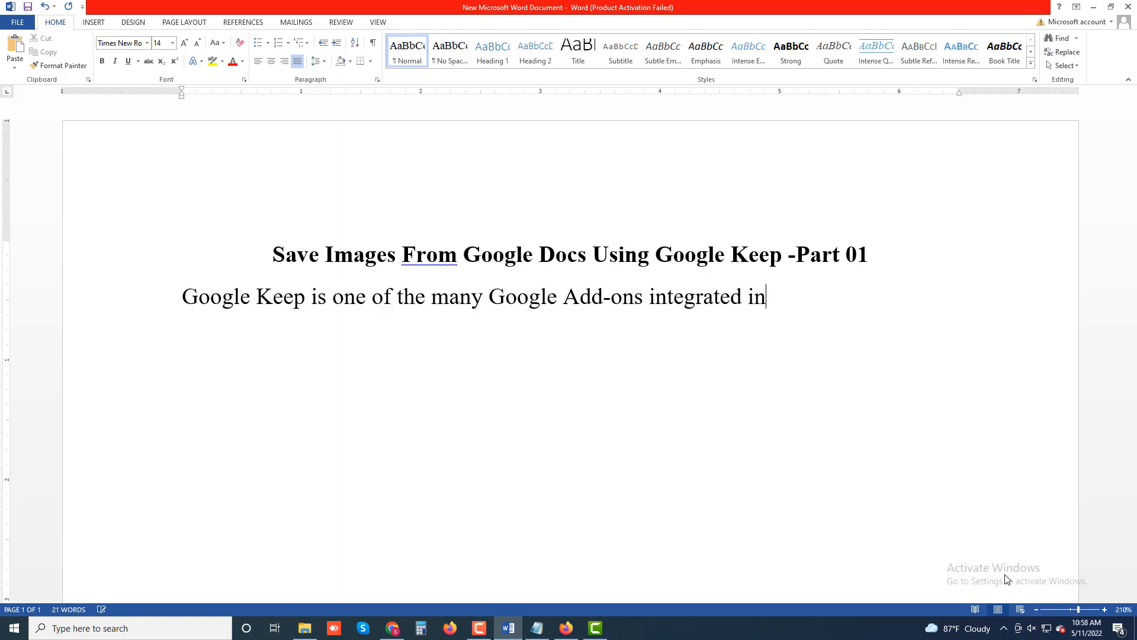
type("o Google D")
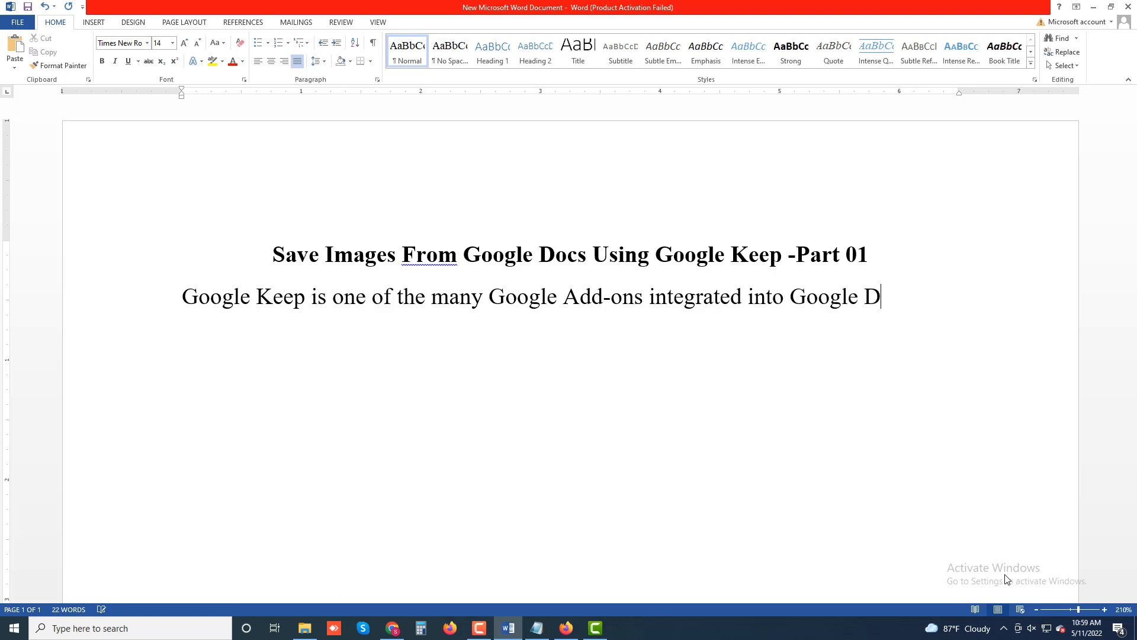
type("ocs. The")
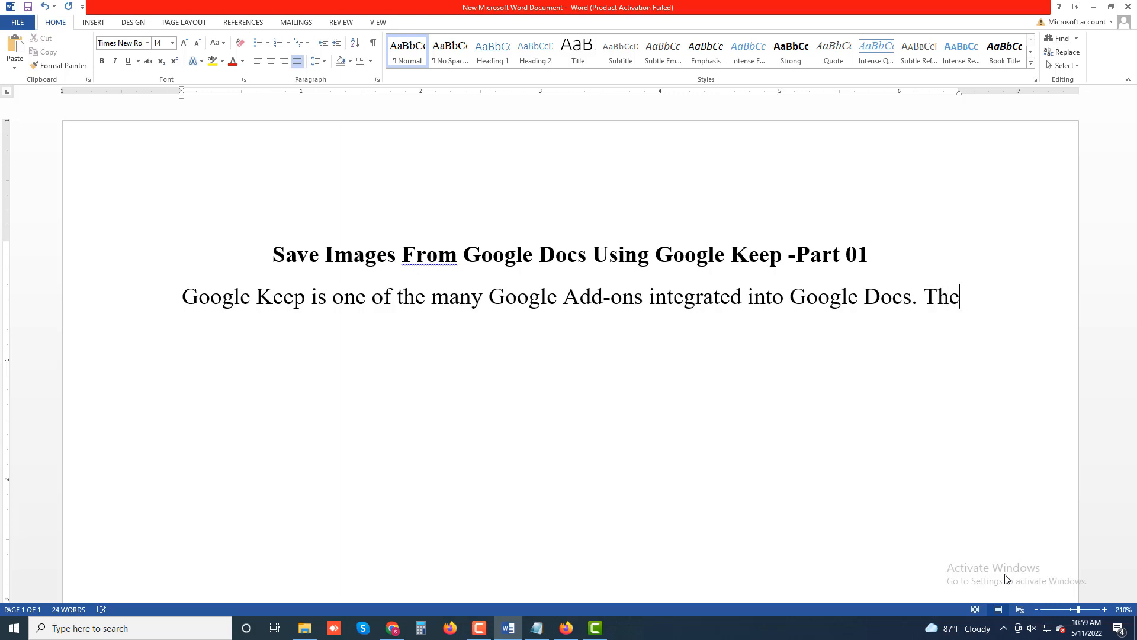
type(" Add-")
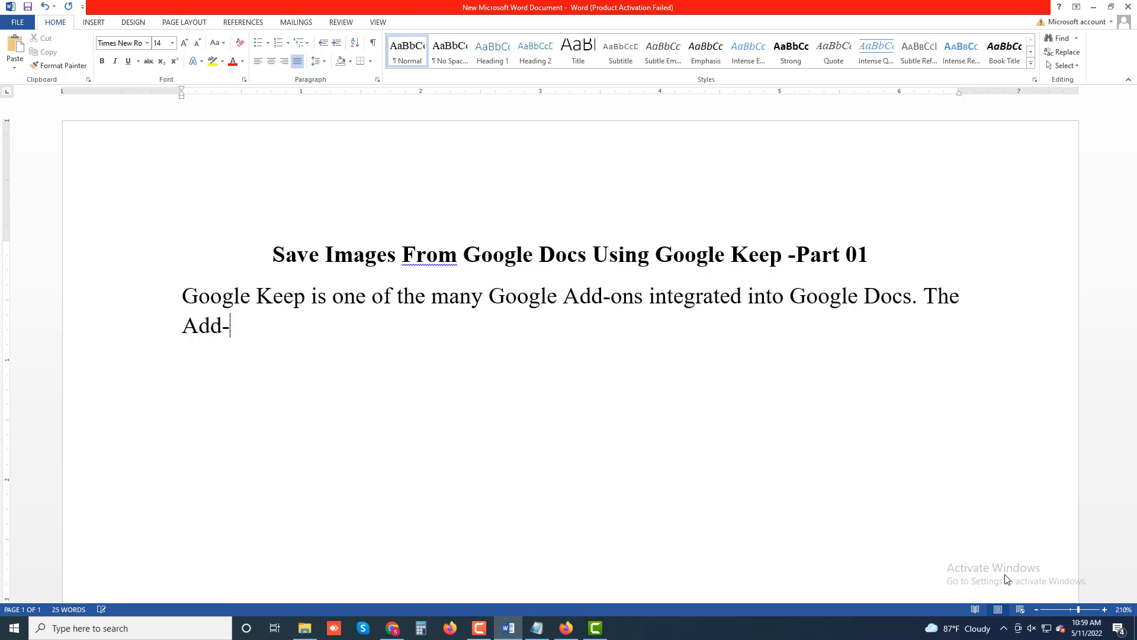
type("on primari")
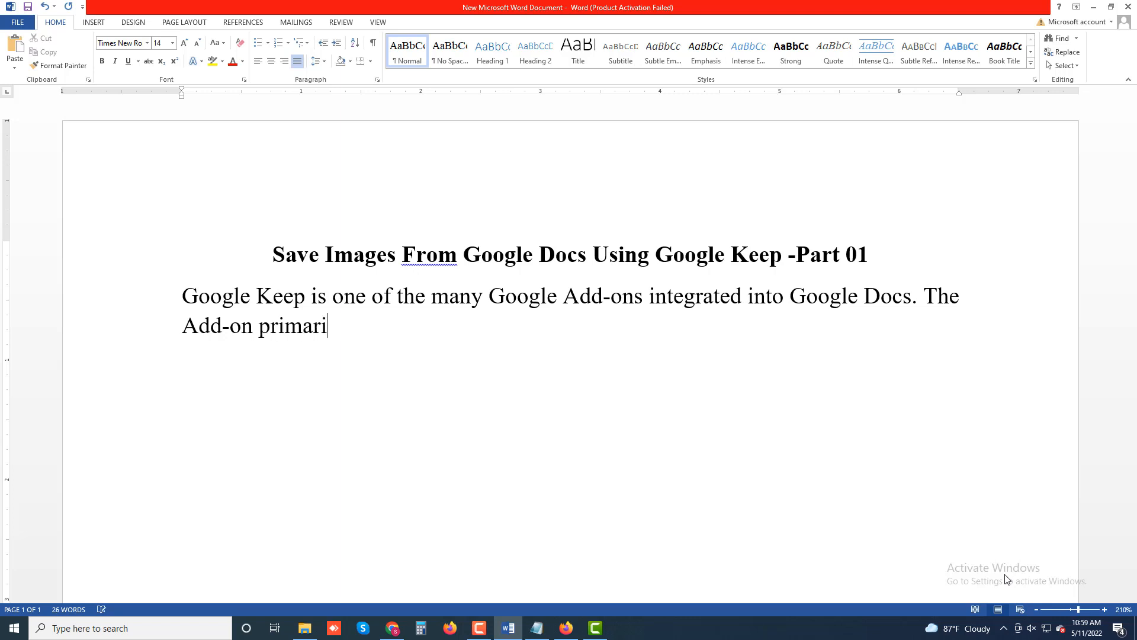
type("ly lets users")
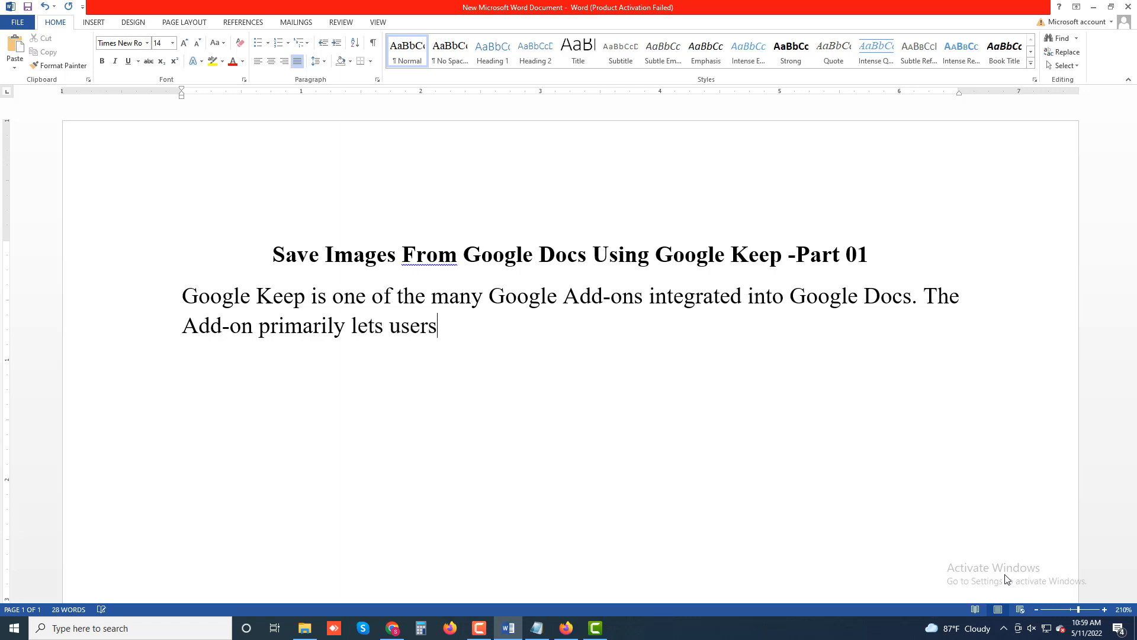
type(" insert Goog")
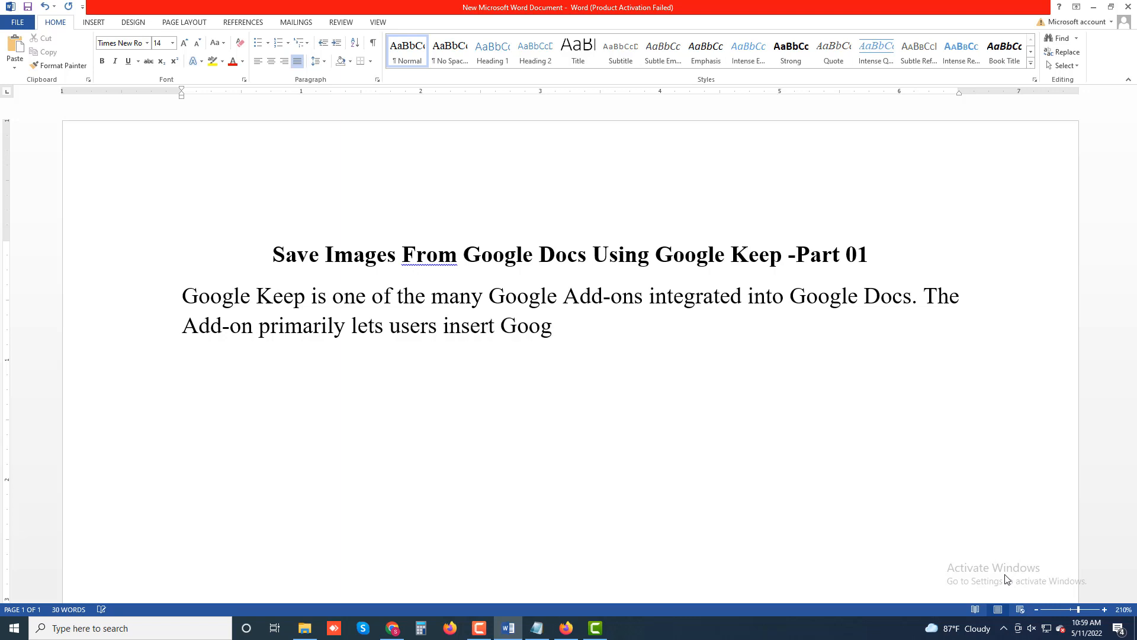
type("le Keep note")
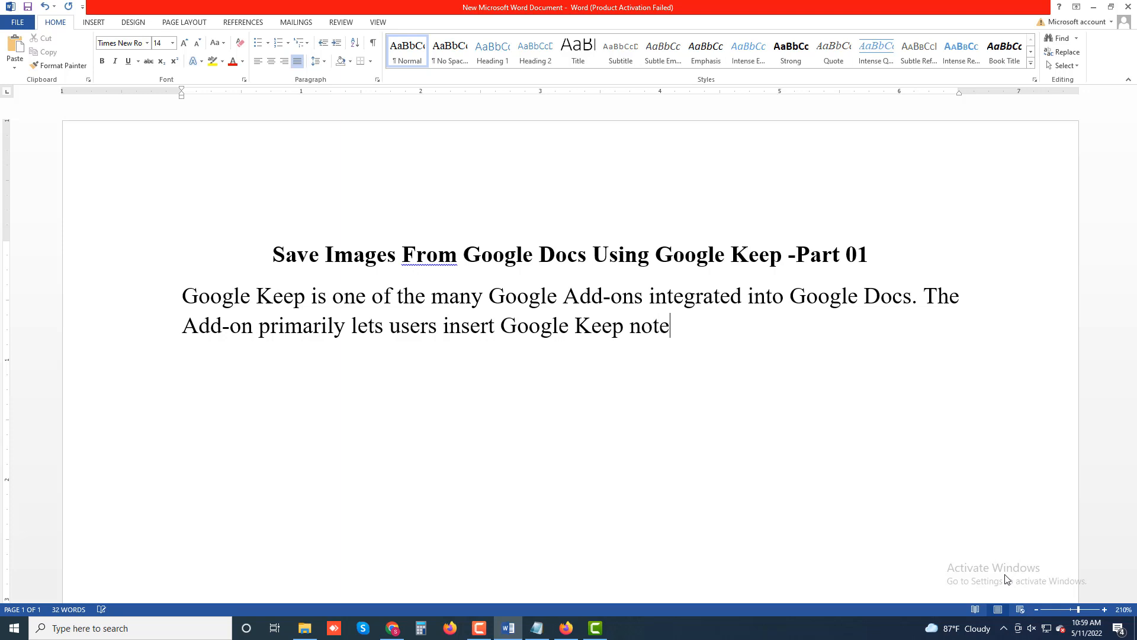
type("s in a document")
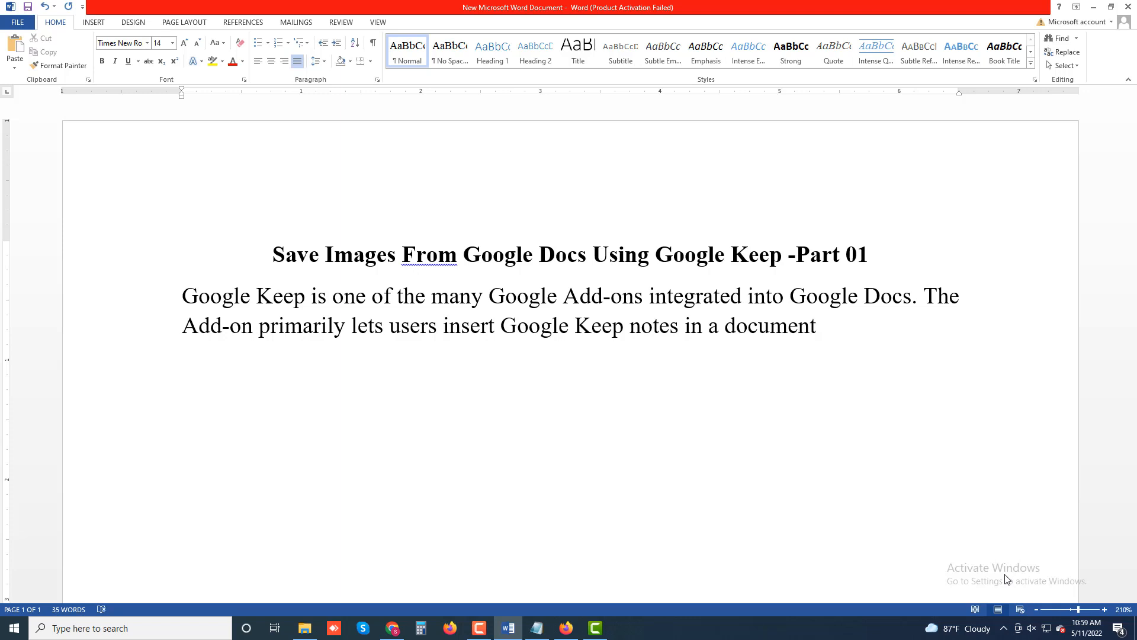
type(" and save ex")
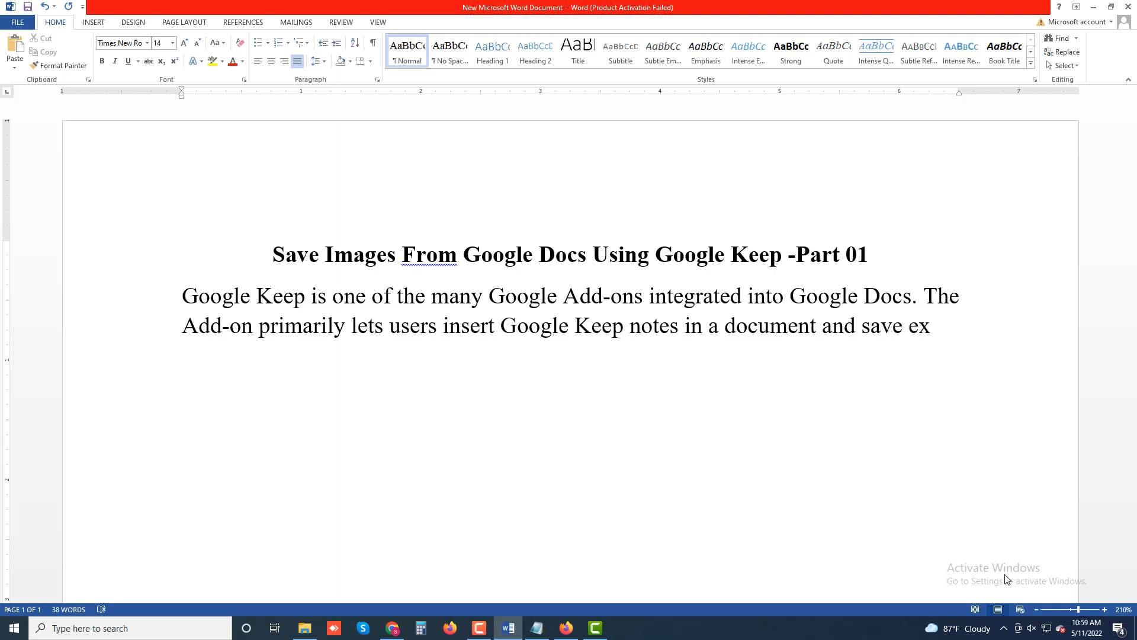
type("cerpts")
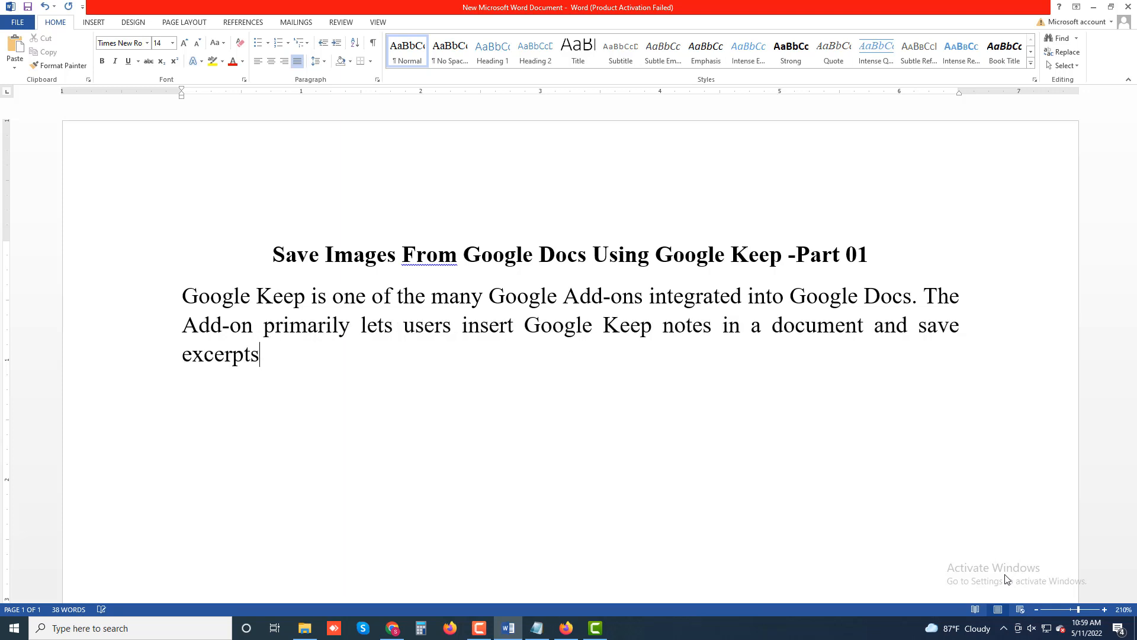
type(" from a do")
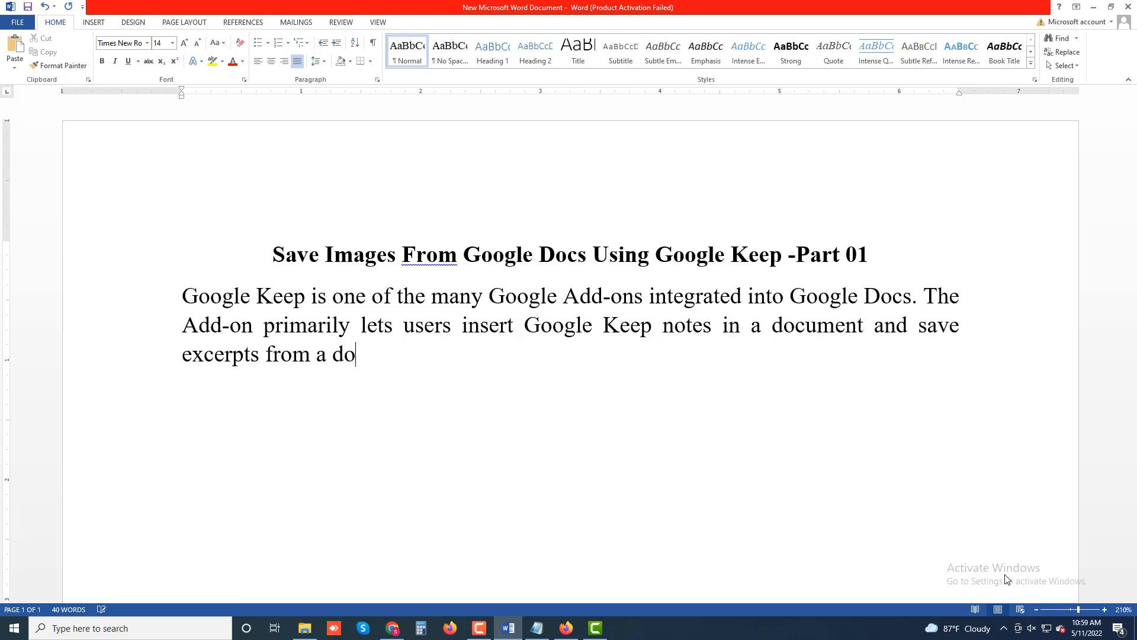
type("cument")
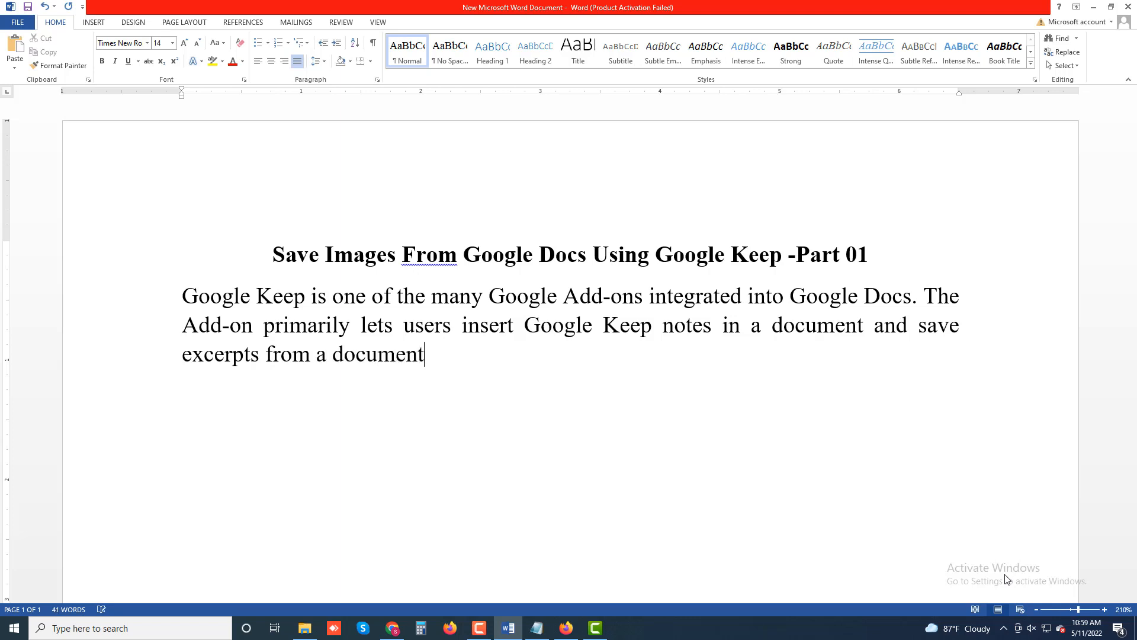
type(" as a note")
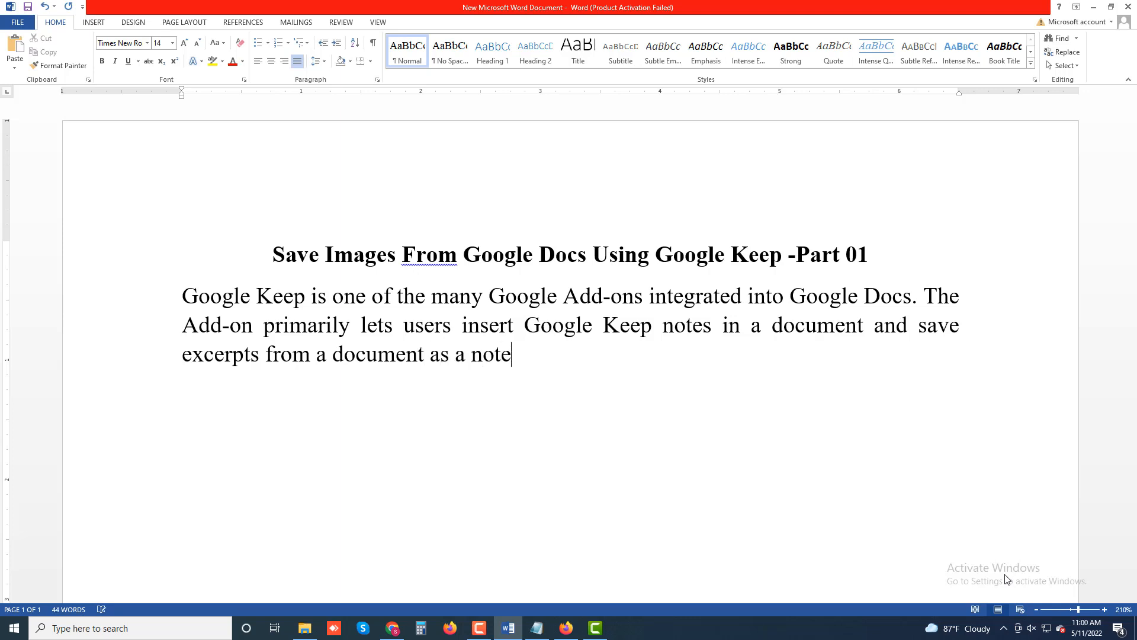
type(". The Go")
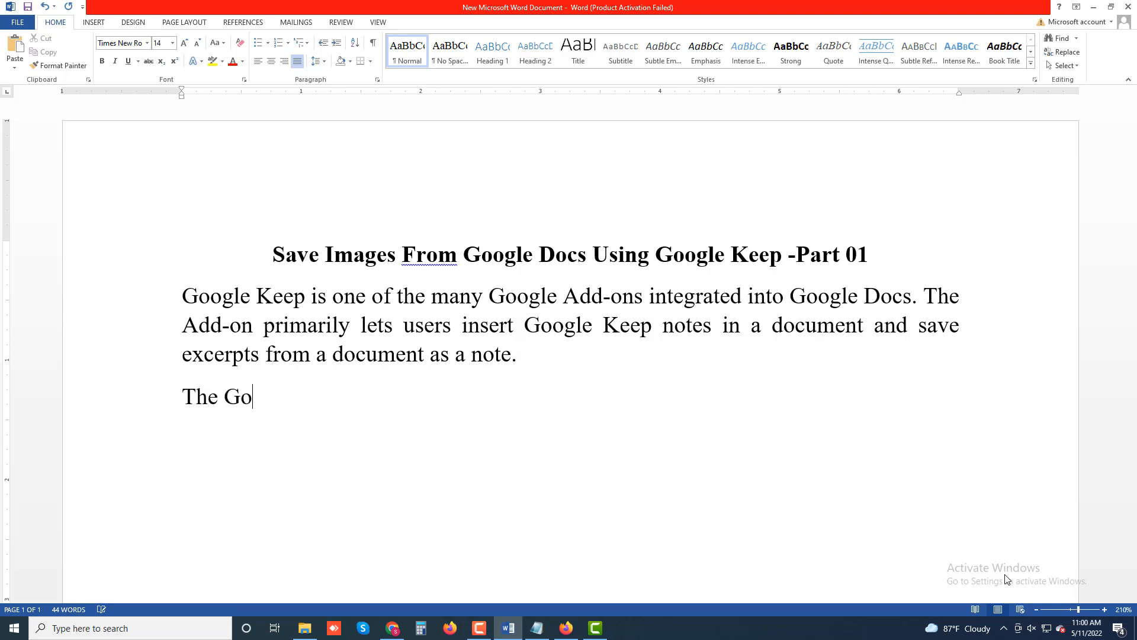
type("ogle Keep ")
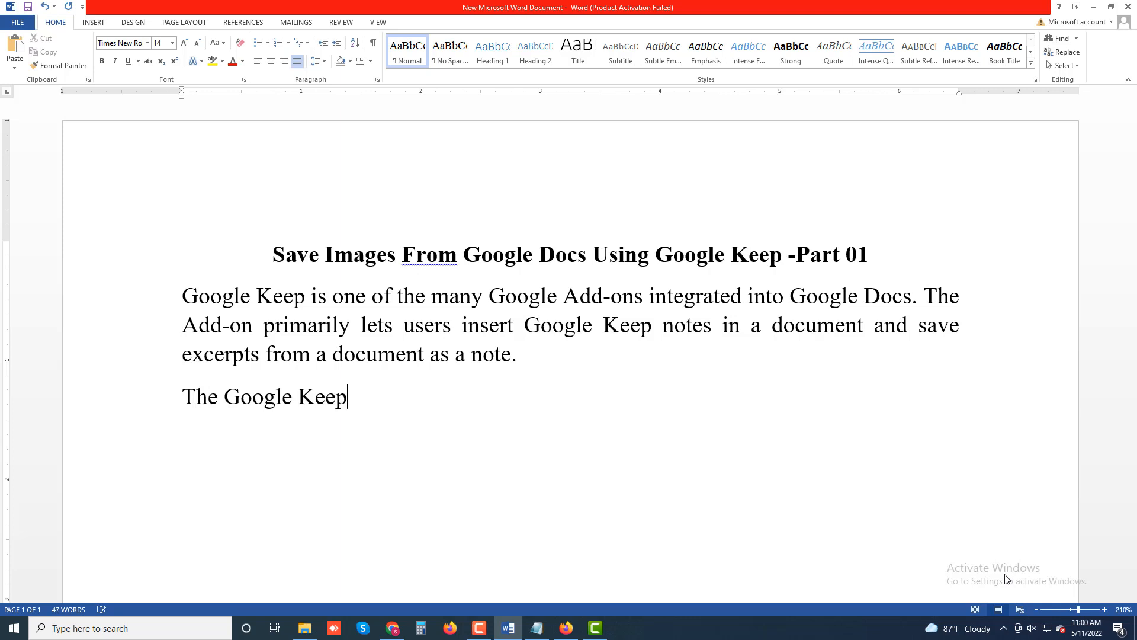
type("also provid")
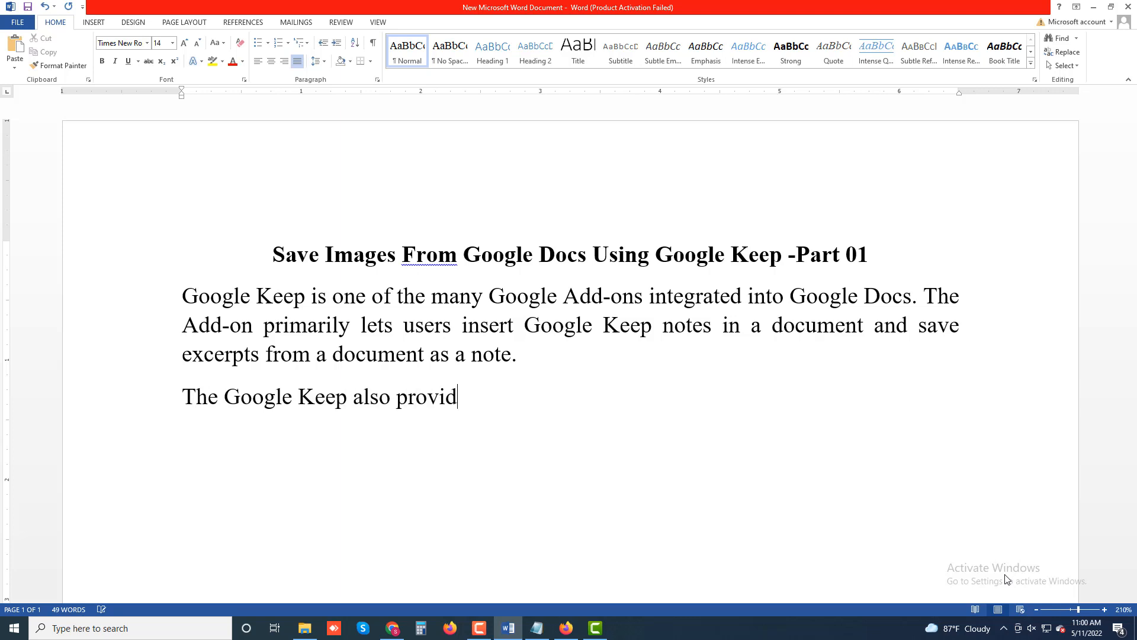
type("es a nit")
type("fy ")
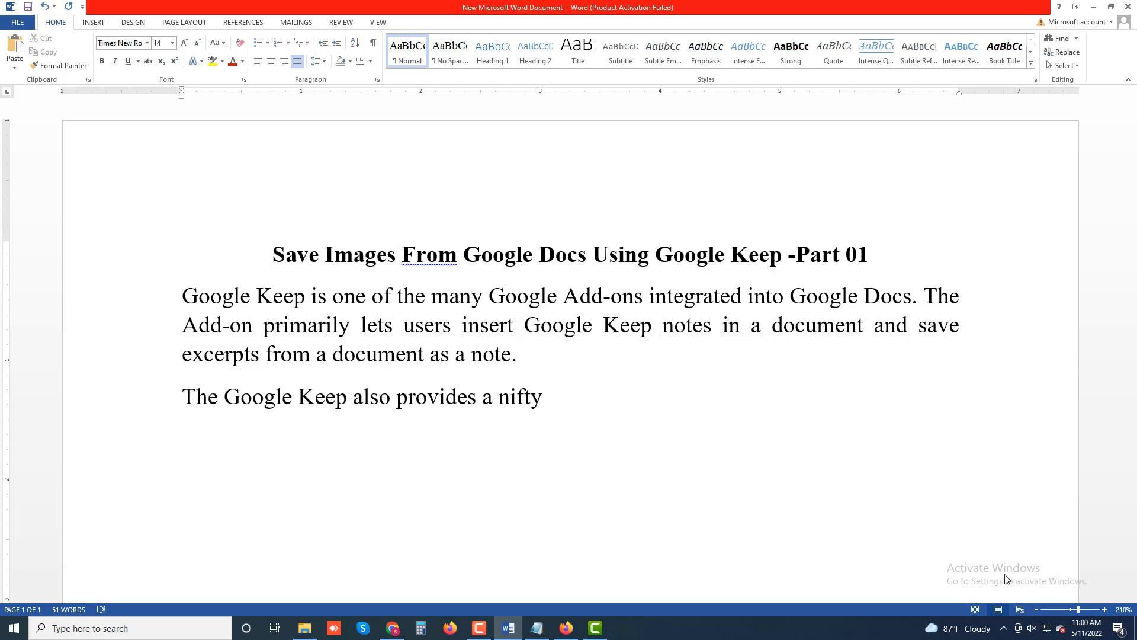
type("workaroun")
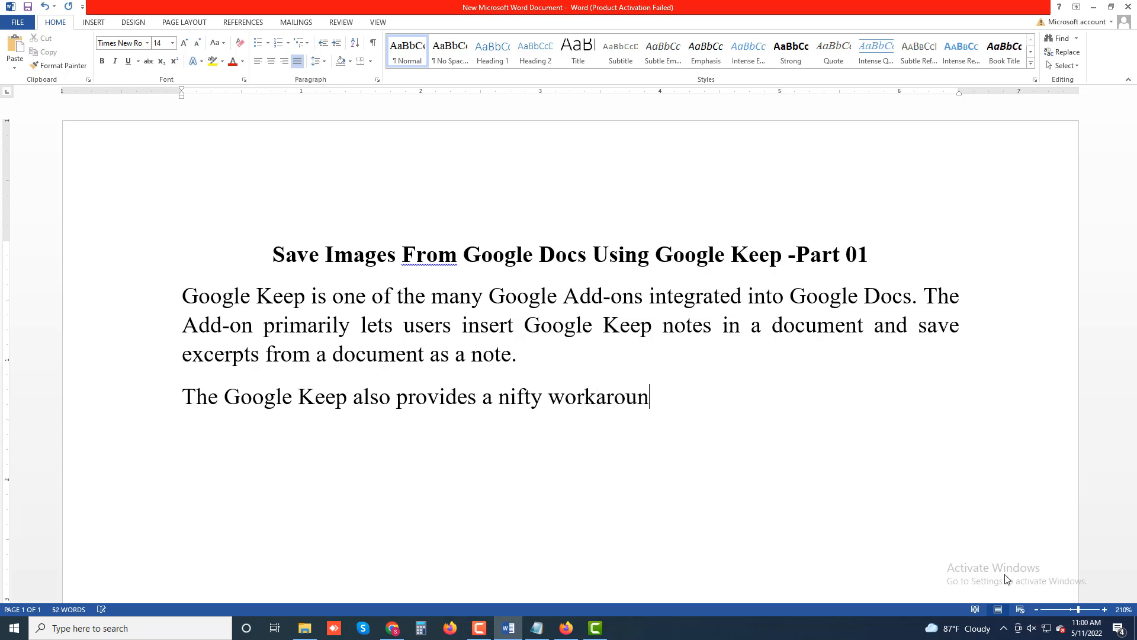
type("d for savi")
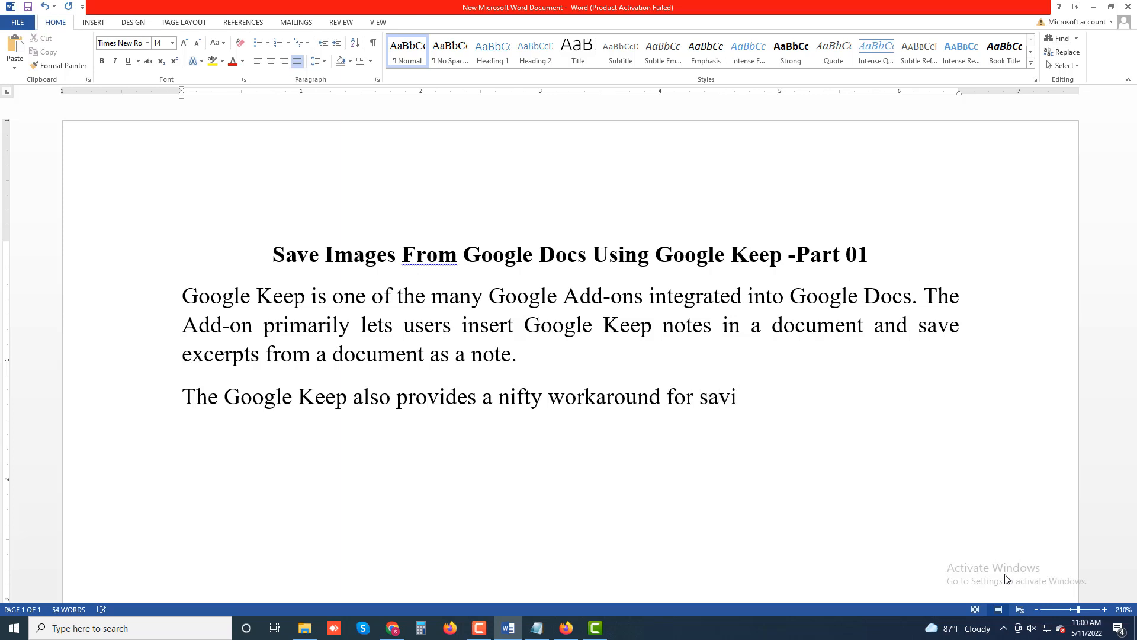
type("ng images")
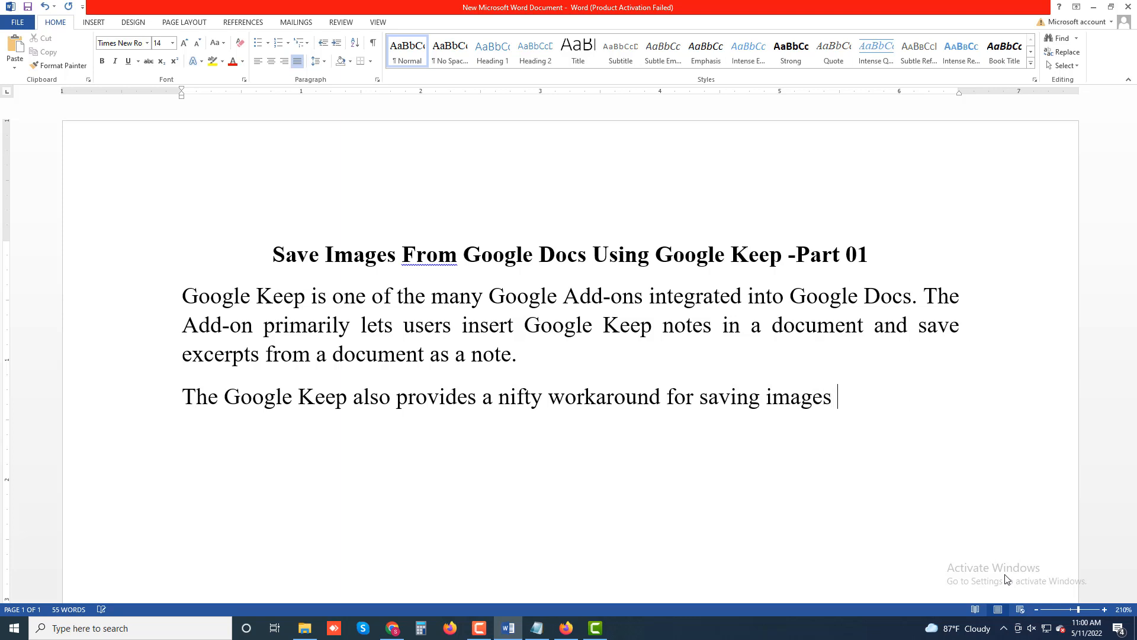
type(" in a Google Do")
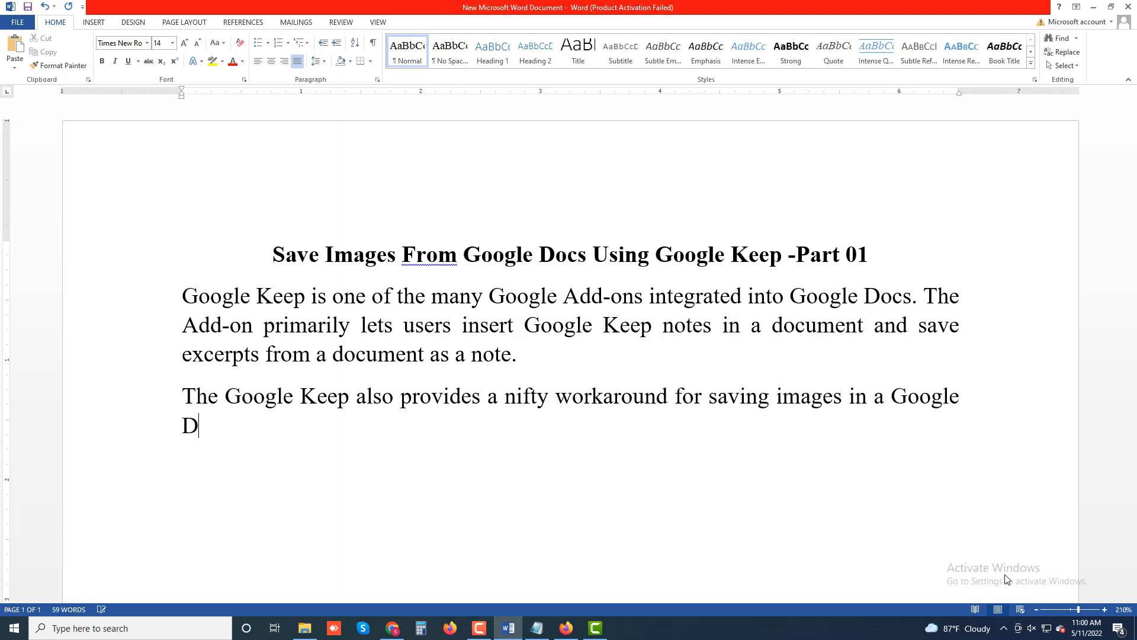
type("cs document")
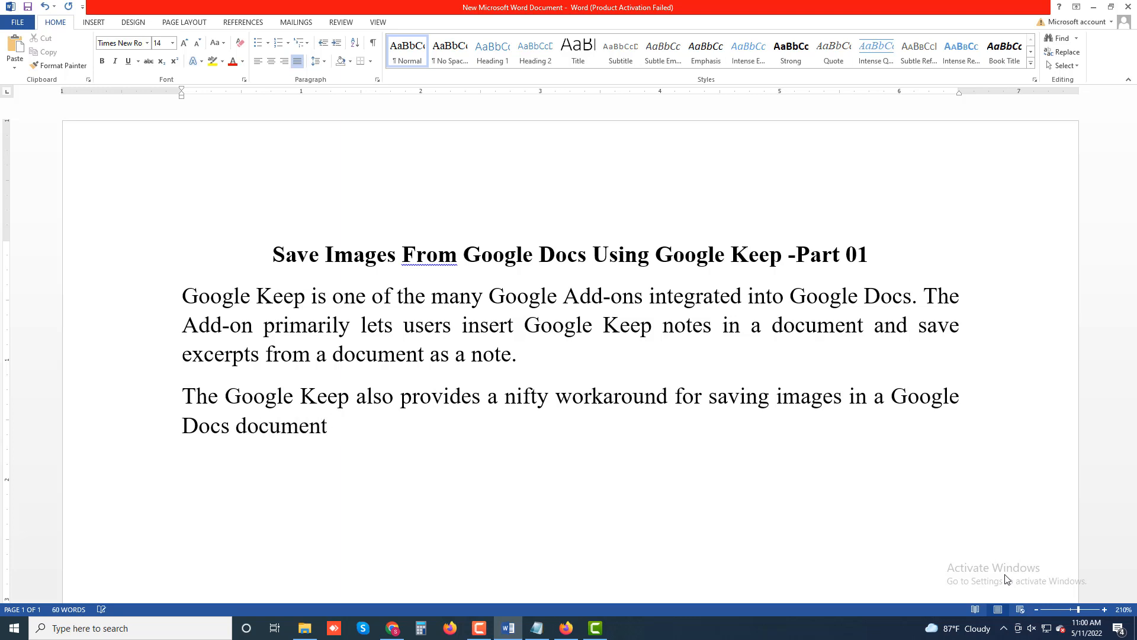
type(" or presentat")
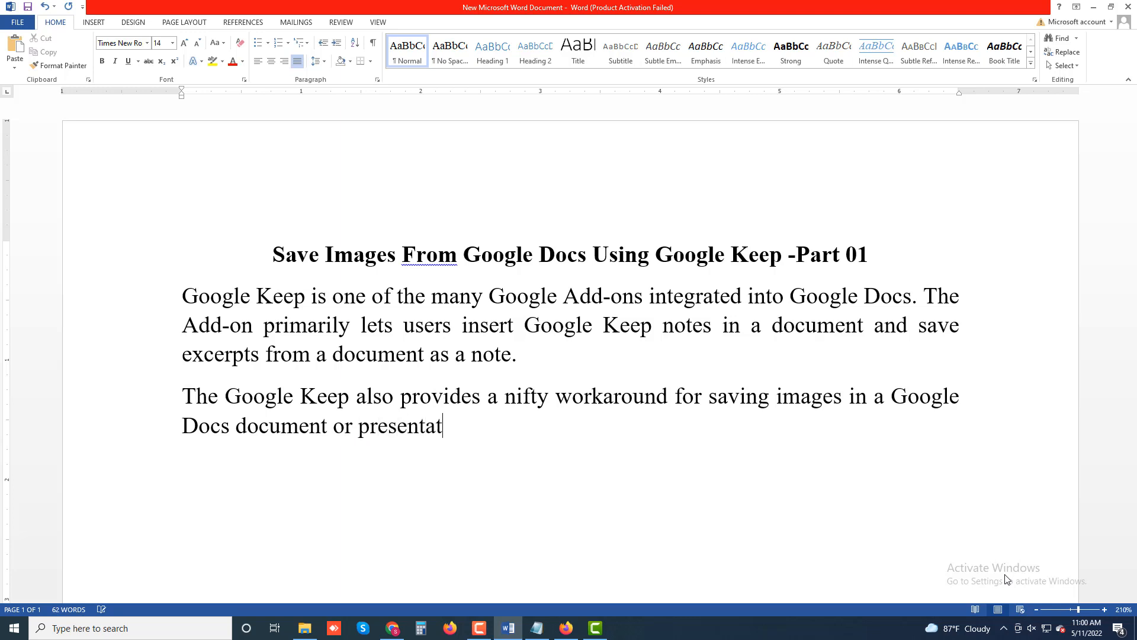
type("ion. ")
type("1. ")
type("Open the")
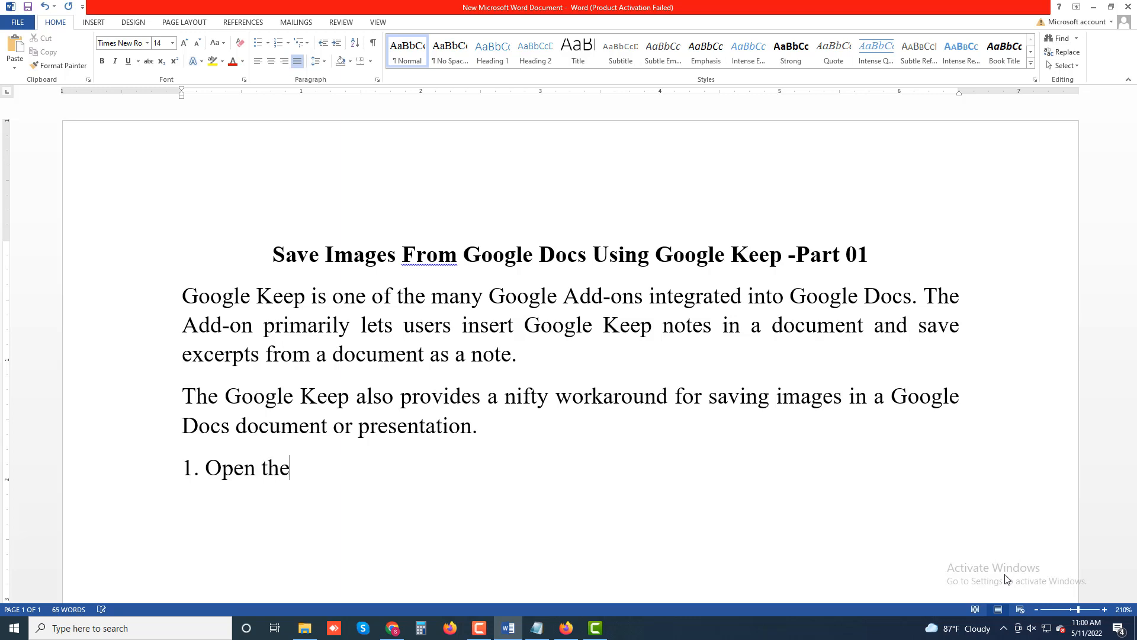
type(" documen")
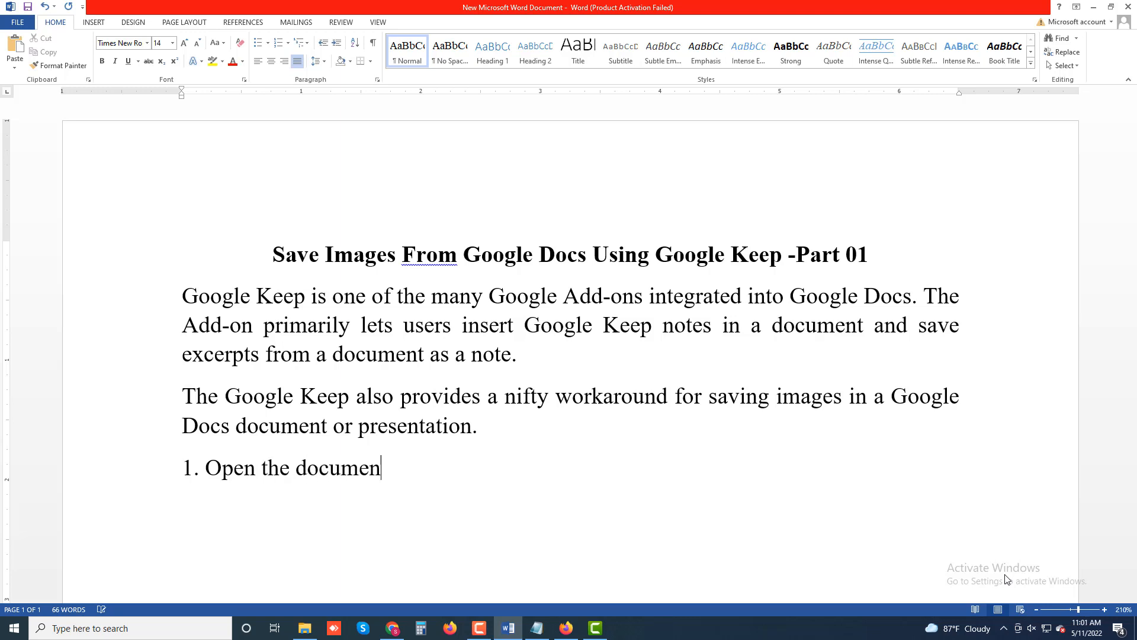
type("t, right-cli")
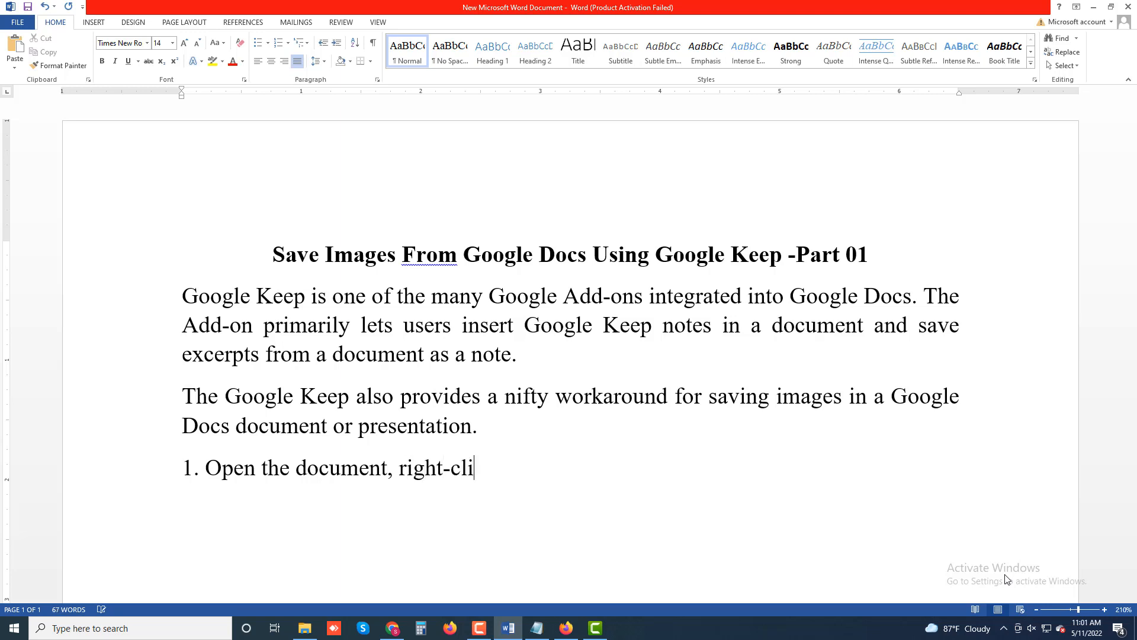
type("ck the images")
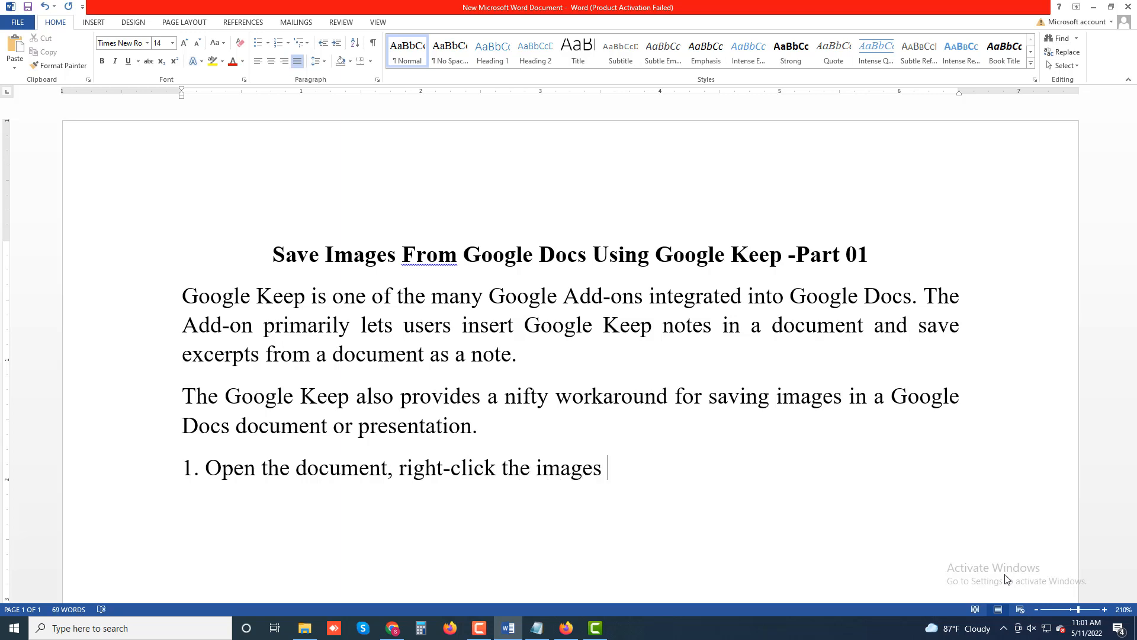
type(" you want")
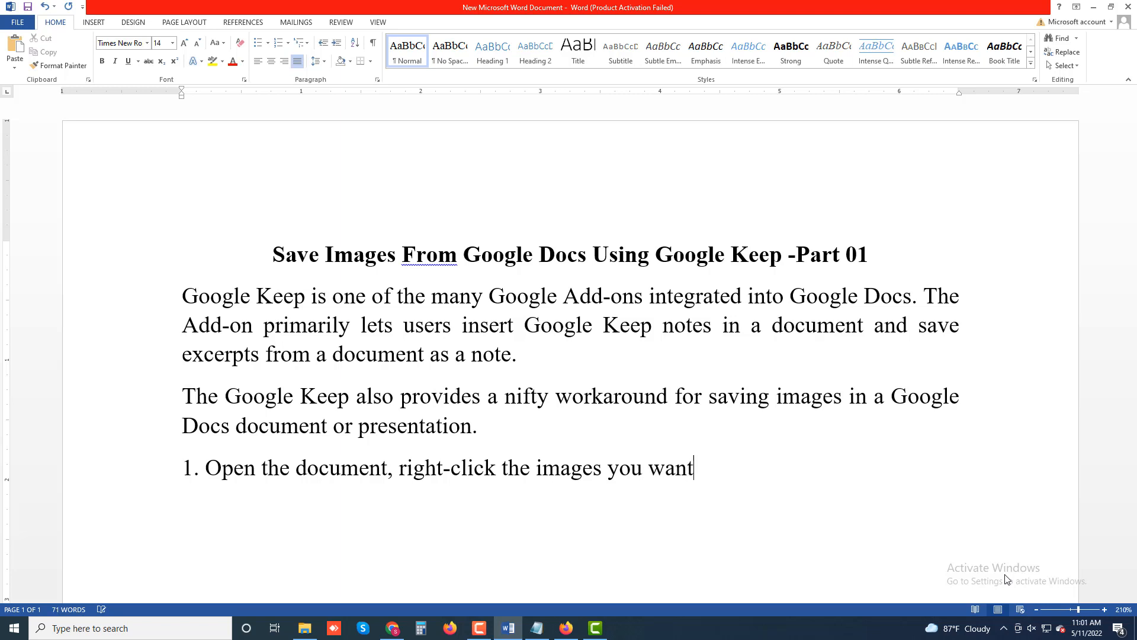
Finish instruction 1 with "select Save to Keep.", making "Save to Keep." bold, and start a new line below it.
type("save and")
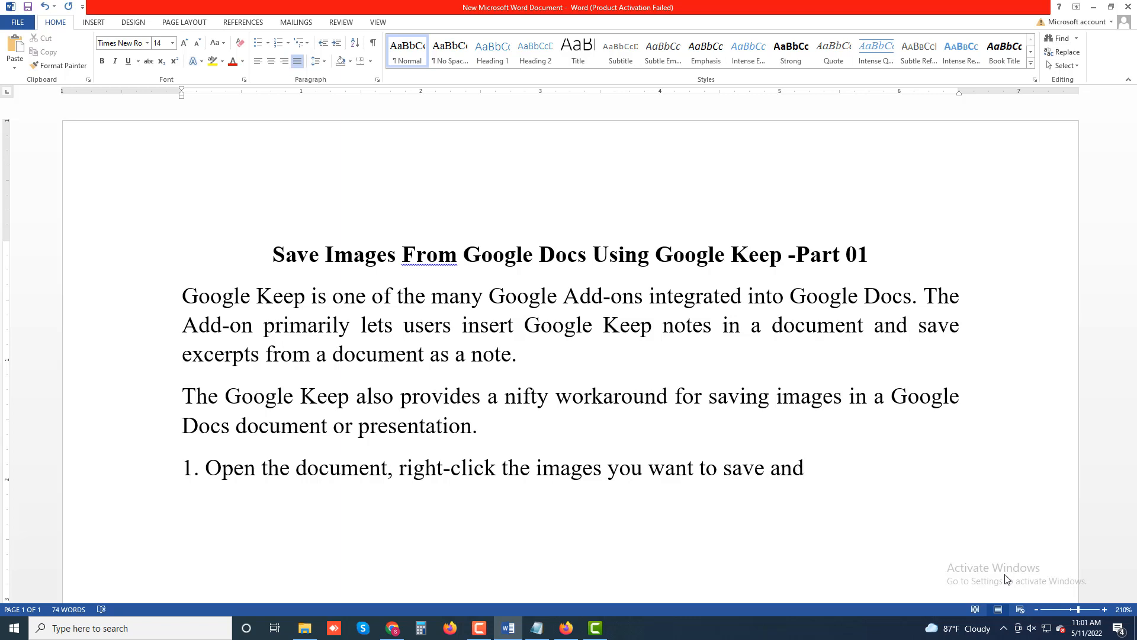
type(" select")
key("ctrl+b")
type("Sav")
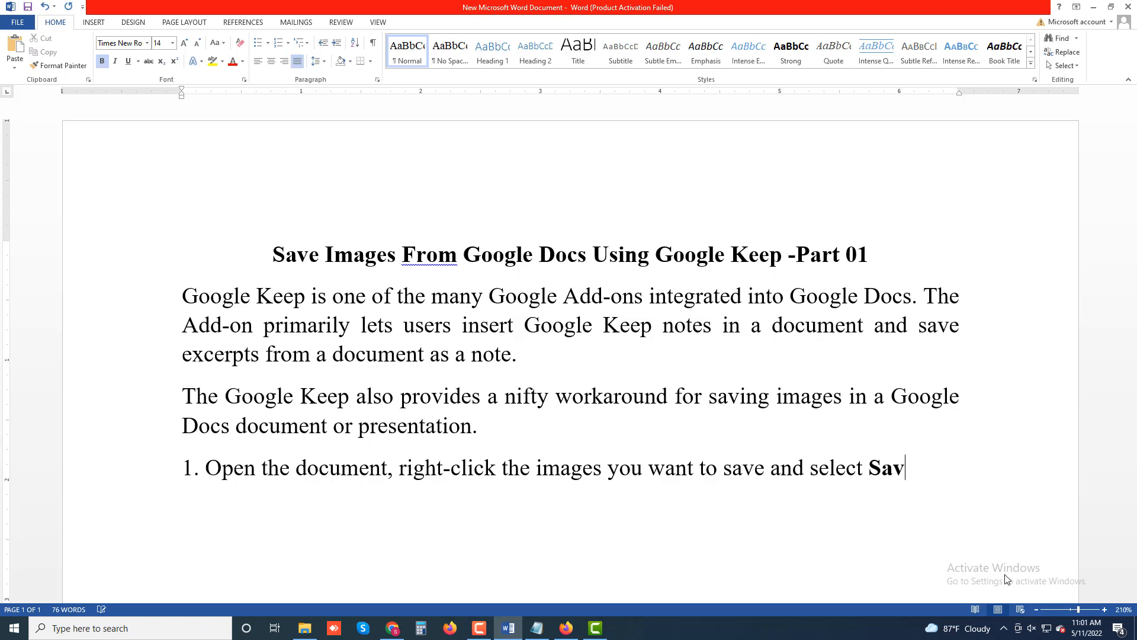
type("e to Kep")
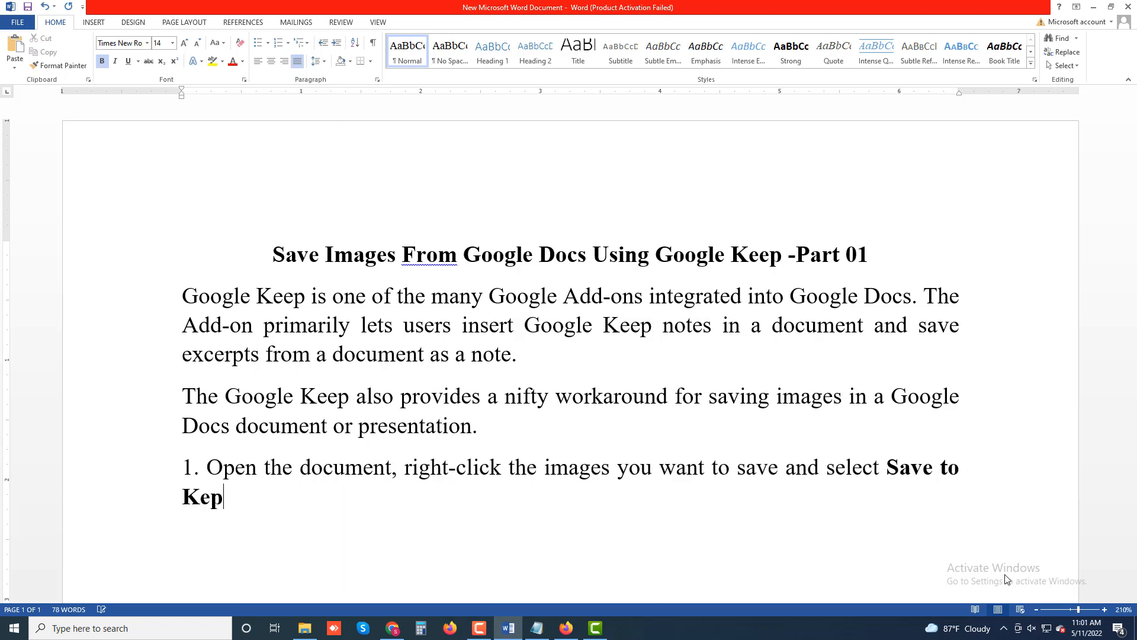
key("BackSpace")
type("ep.")
key("Return")
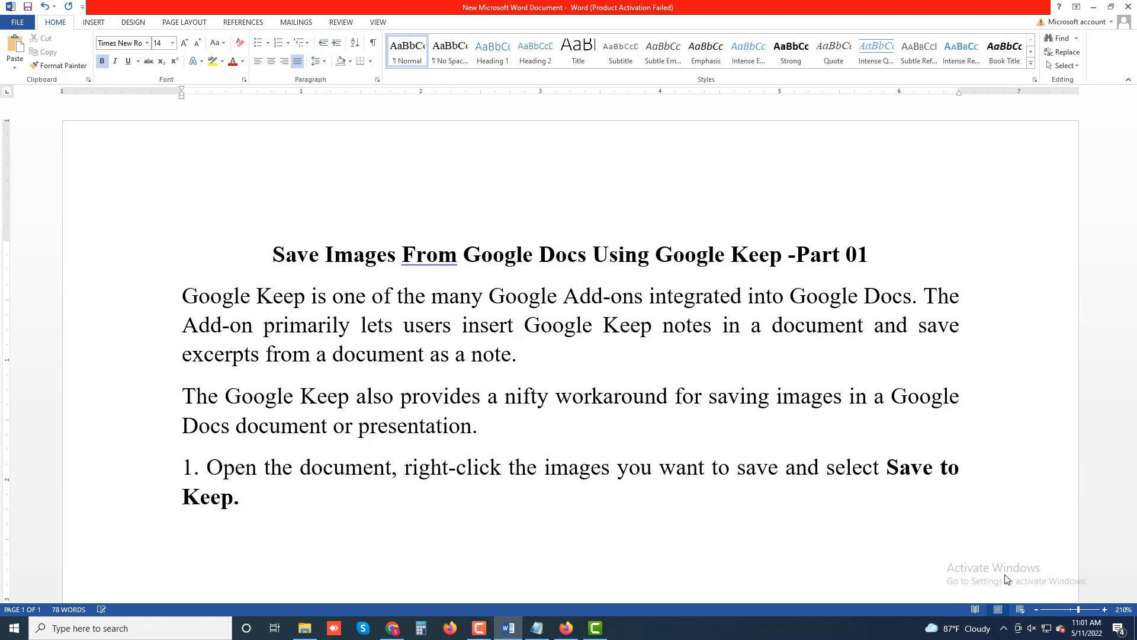